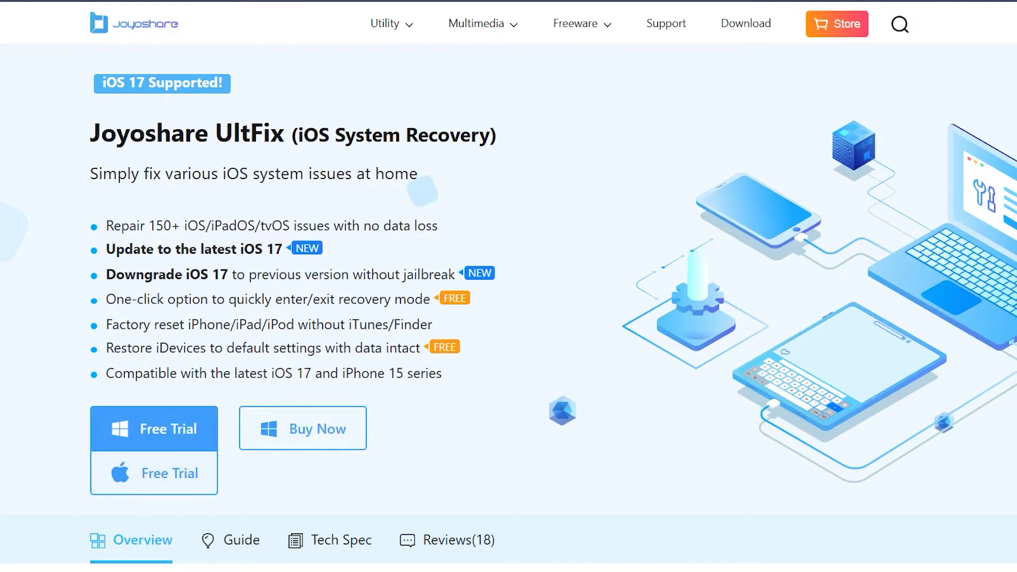
Download the Windows free trial installer, then cancel setup and confirm exiting
left_click(168, 429)
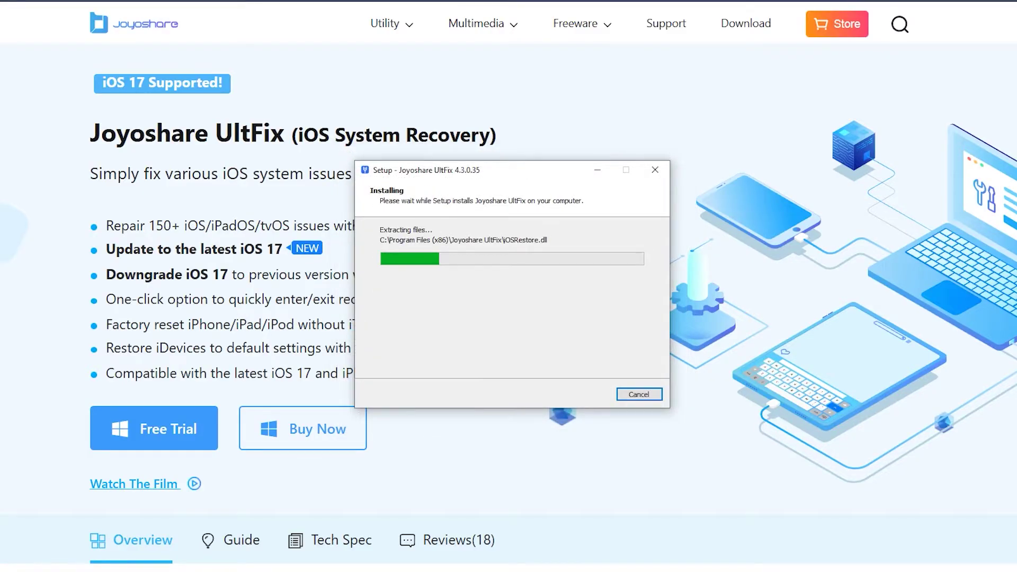
key("Escape")
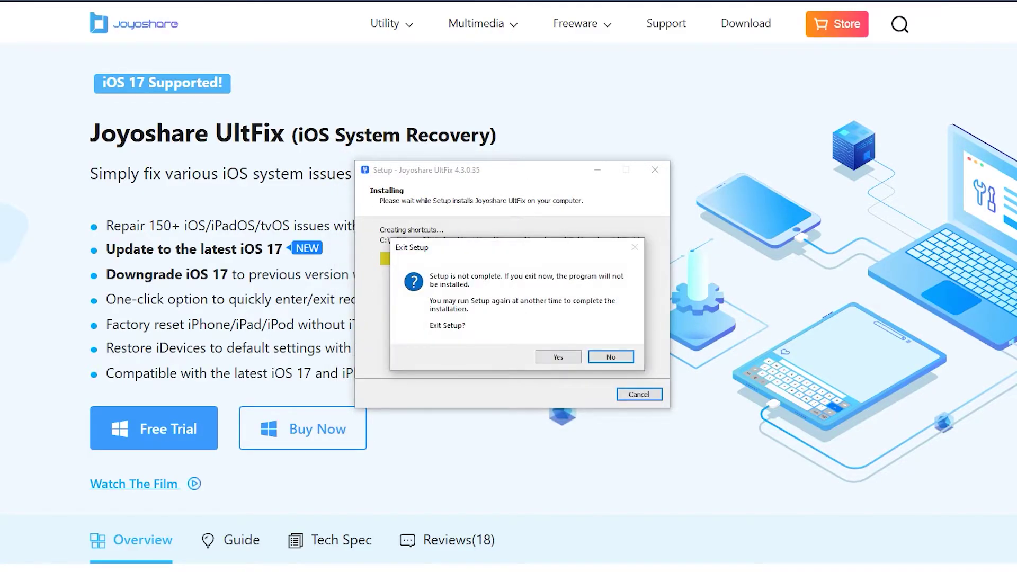
key("Left")
key("Return")
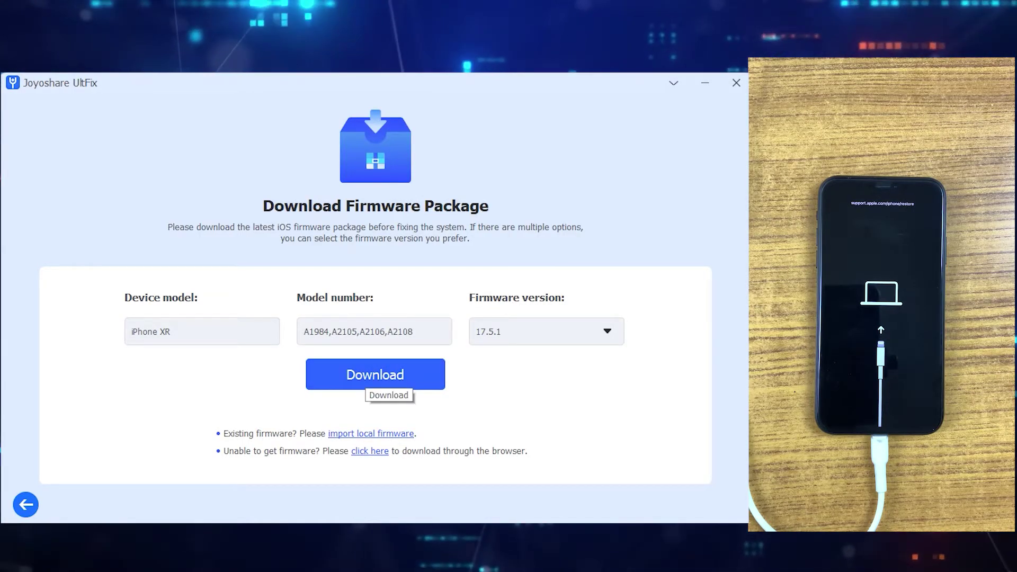
Download the 7.10 GB firmware 17.5.1 package for the iPhone XR
left_click(370, 375)
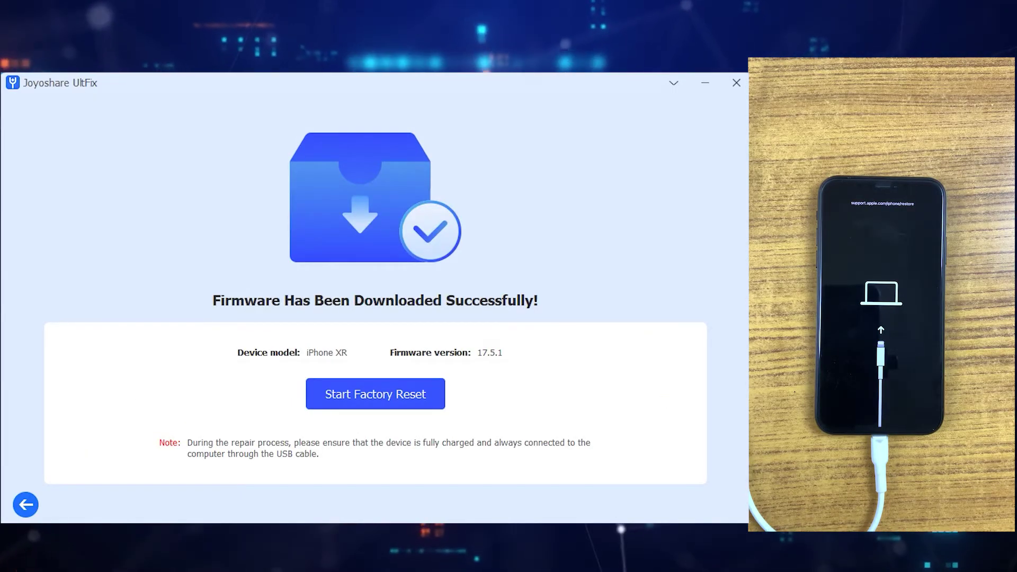
Start the factory reset and confirm erasing all data on the iPhone XR
key("Return")
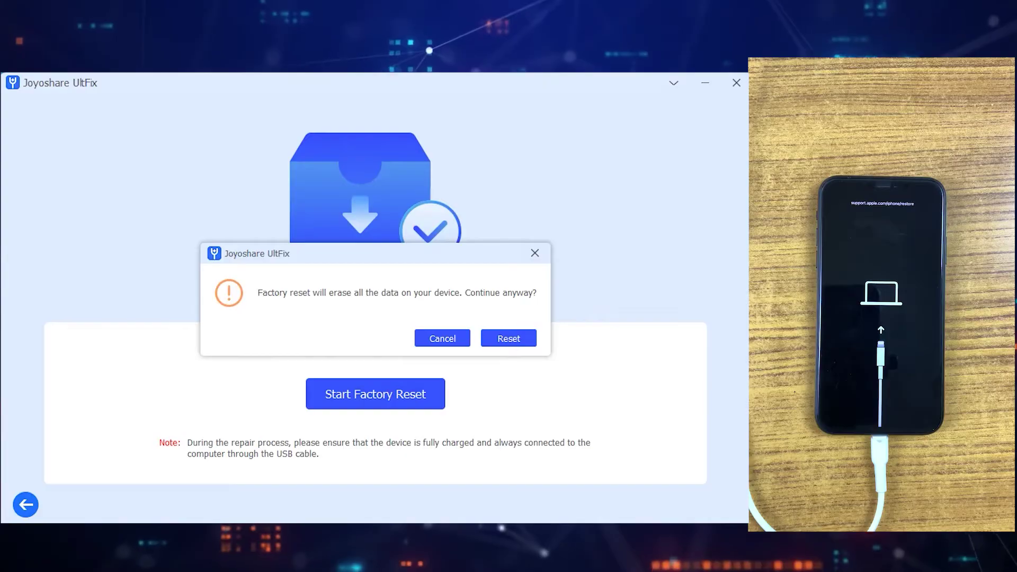
key("Return")
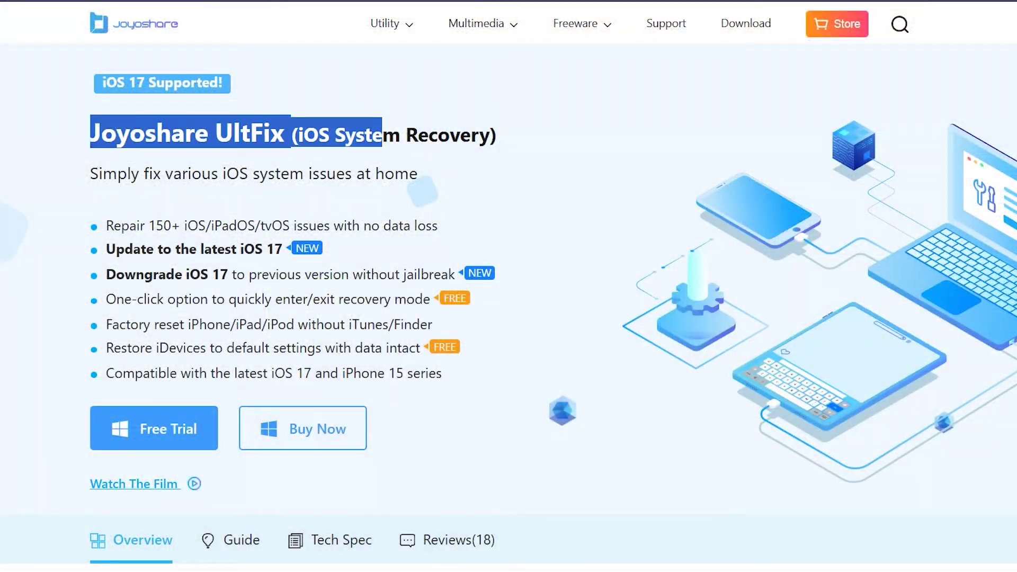
left_click_drag(381, 135, 479, 136)
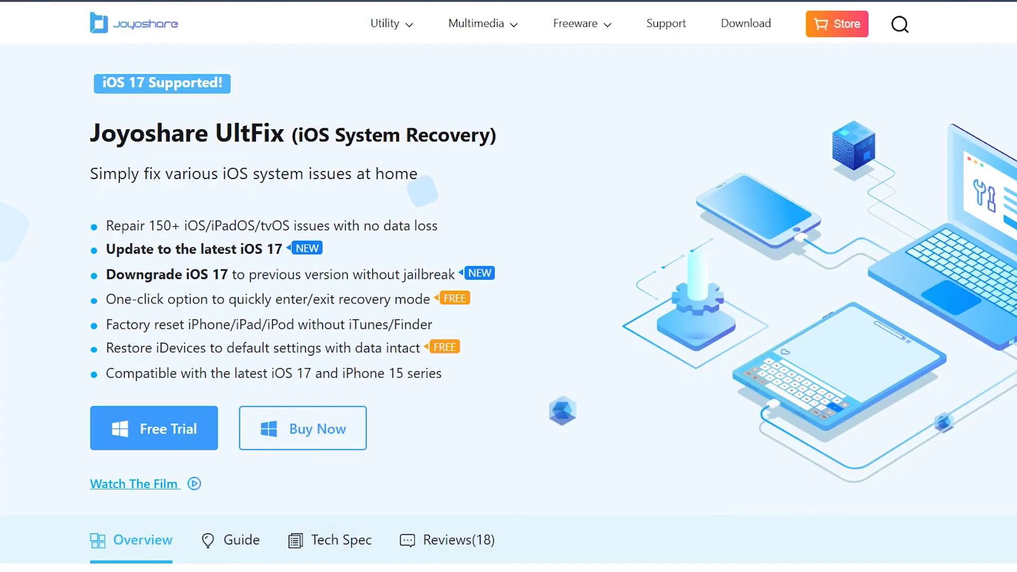
left_click_drag(102, 82, 223, 82)
left_click_drag(90, 173, 409, 174)
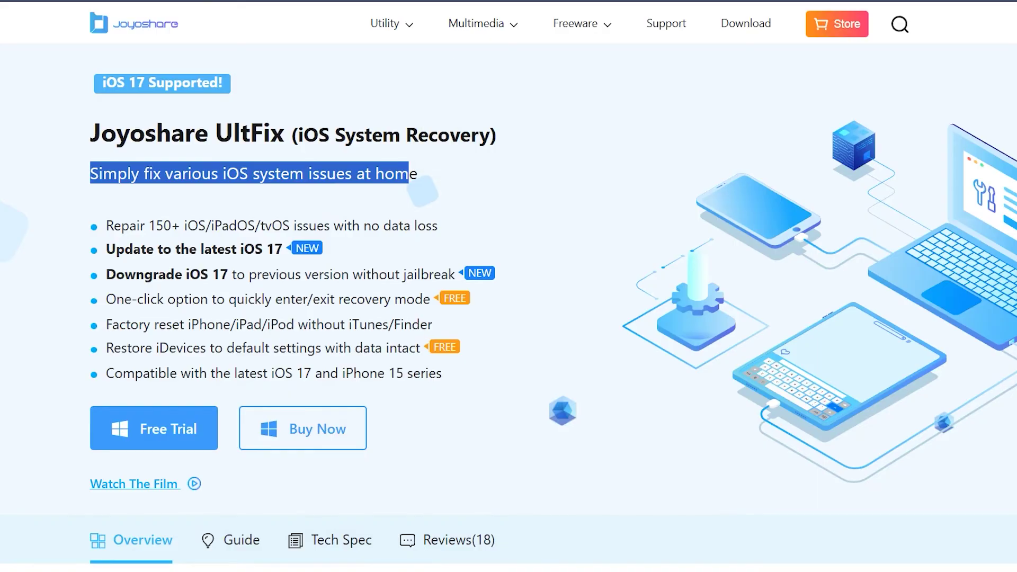
mouse_move(105, 225)
left_mouse_down()
mouse_move(398, 225)
mouse_move(285, 248)
left_mouse_up()
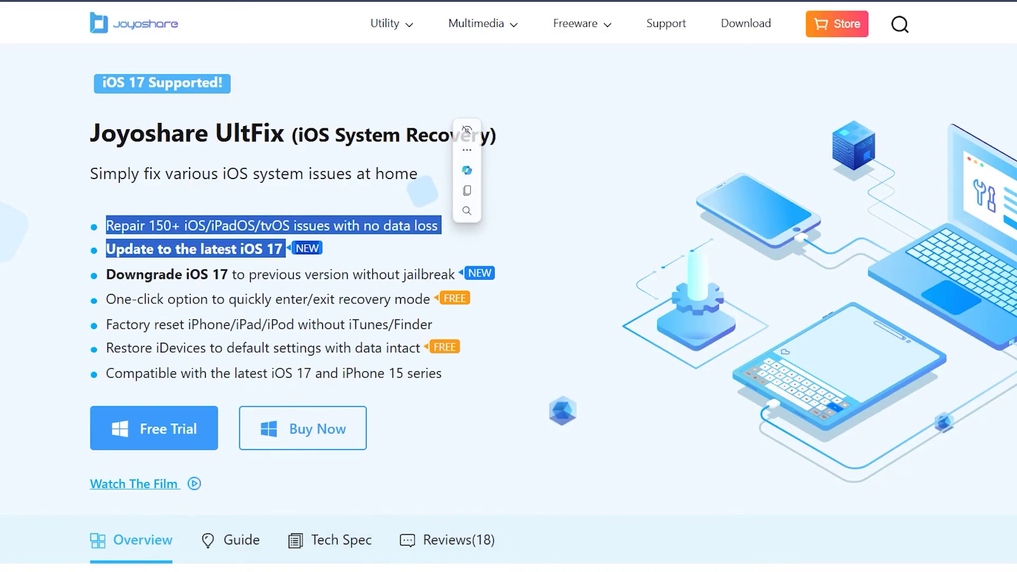
left_click_drag(106, 249, 284, 249)
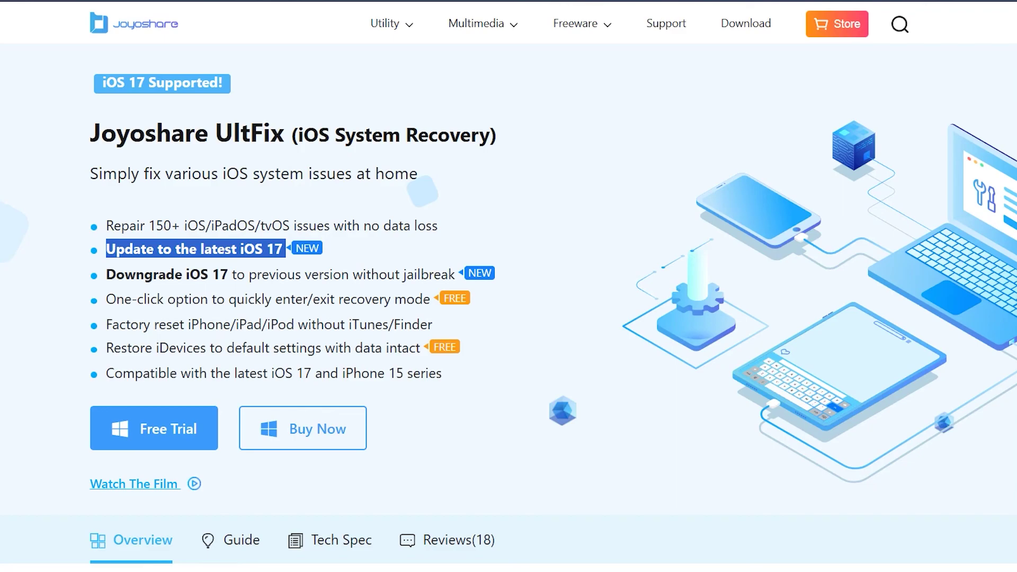
mouse_move(106, 274)
left_mouse_down()
mouse_move(327, 299)
mouse_move(457, 274)
left_mouse_up()
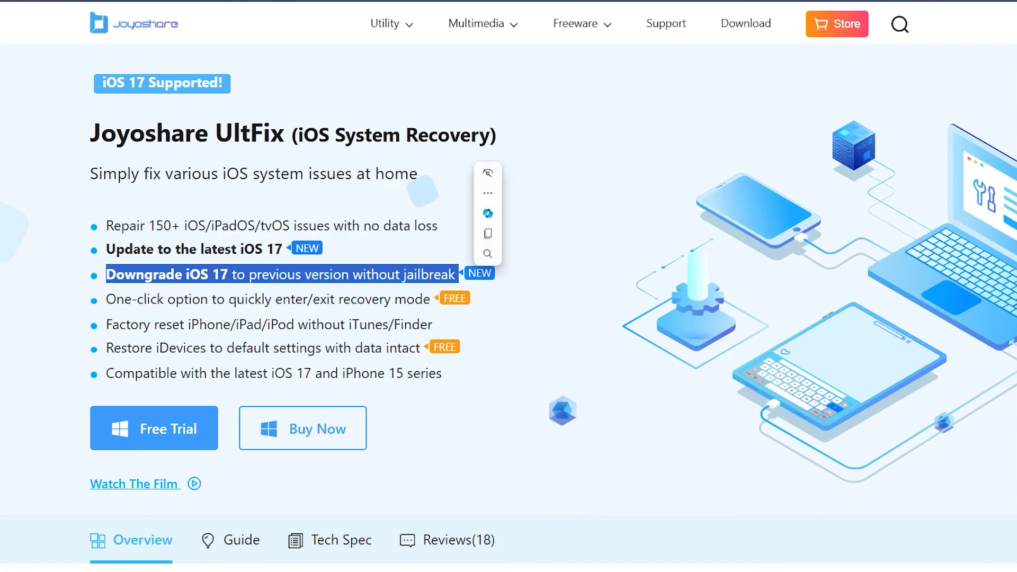
left_click_drag(106, 299, 434, 298)
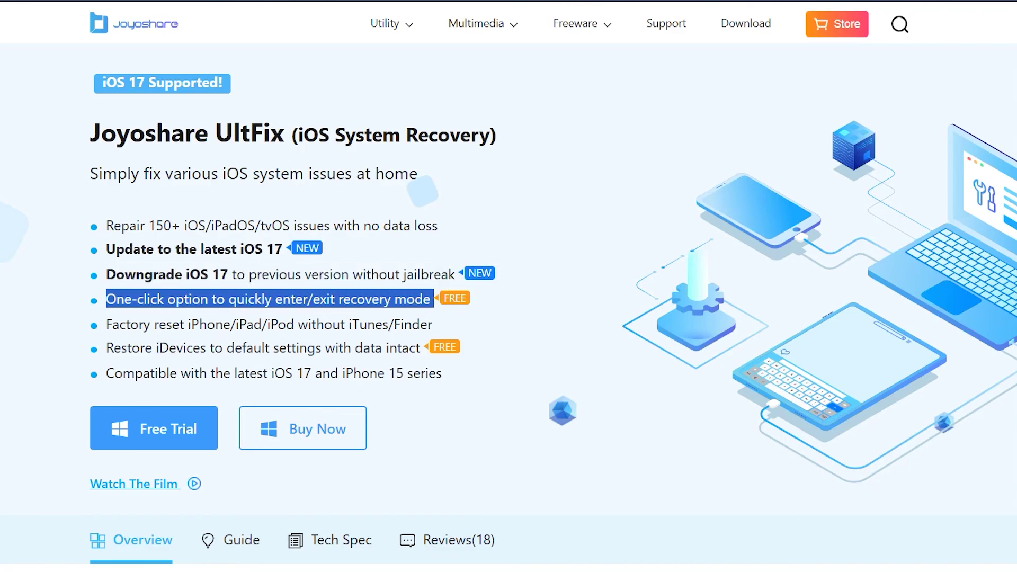
left_click_drag(106, 325, 432, 324)
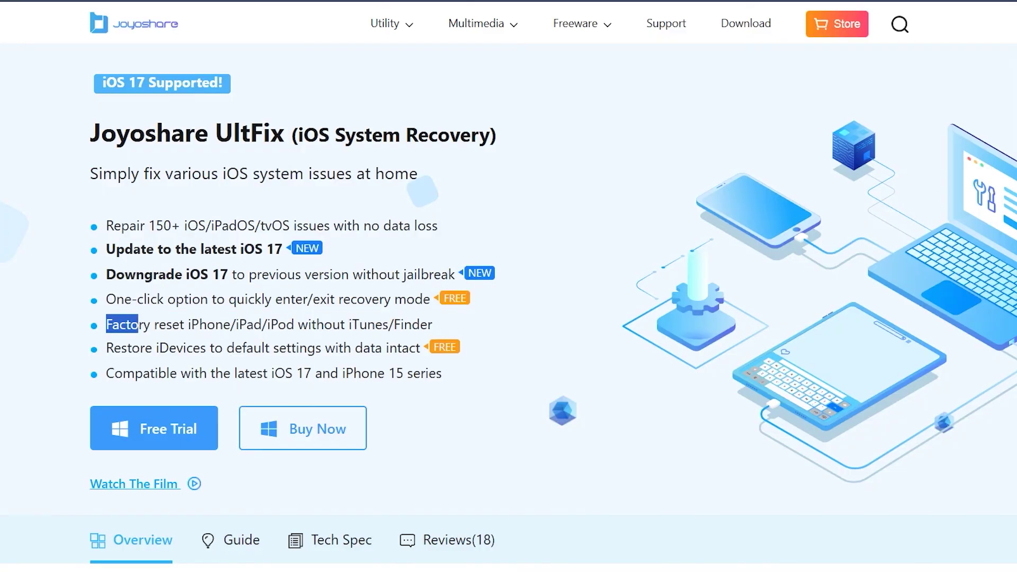